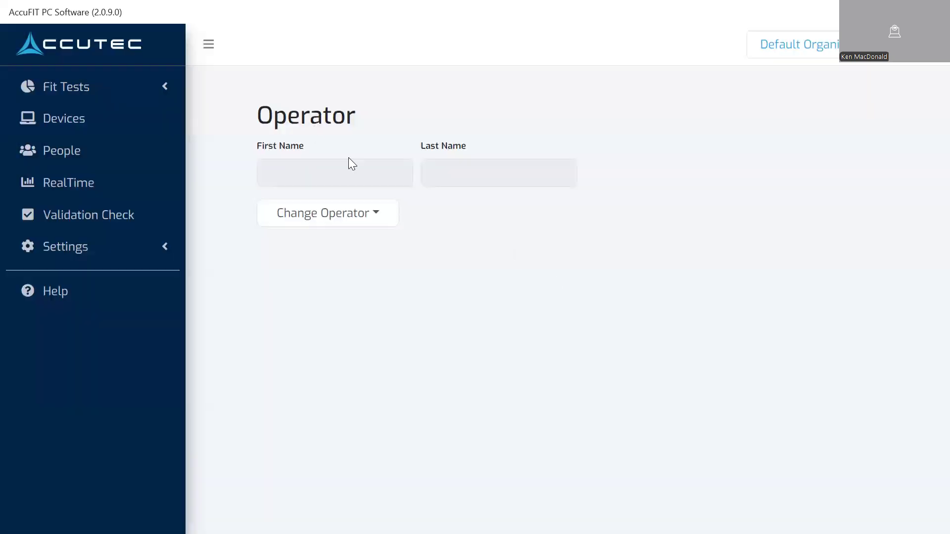
Add a new operator, entering the operator's first and last name
left_click(347, 220)
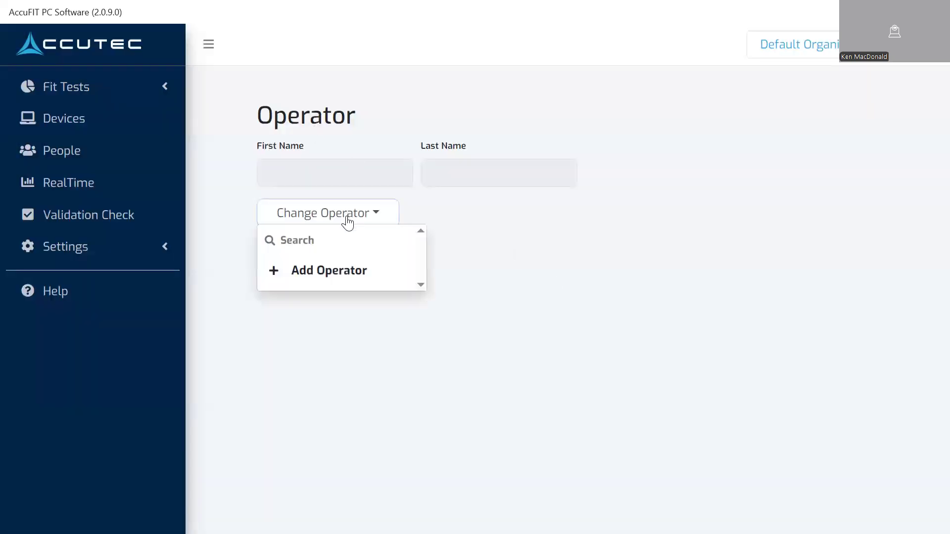
left_click(339, 272)
left_click(376, 170)
key("Tab")
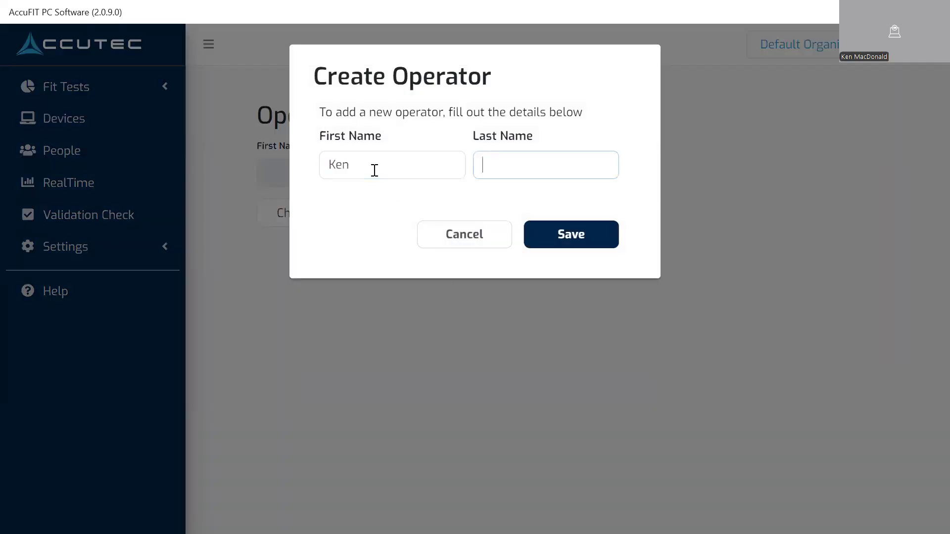
key("Tab")
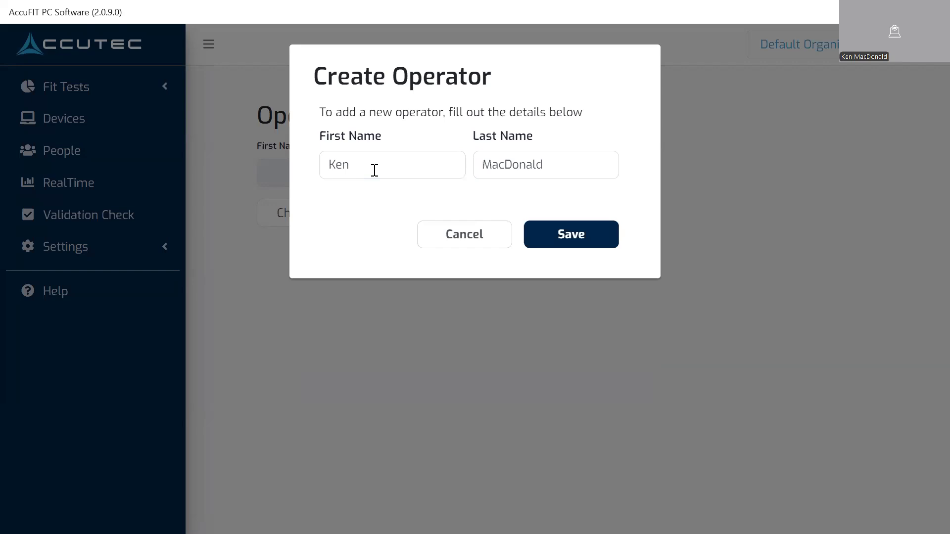
left_click(596, 233)
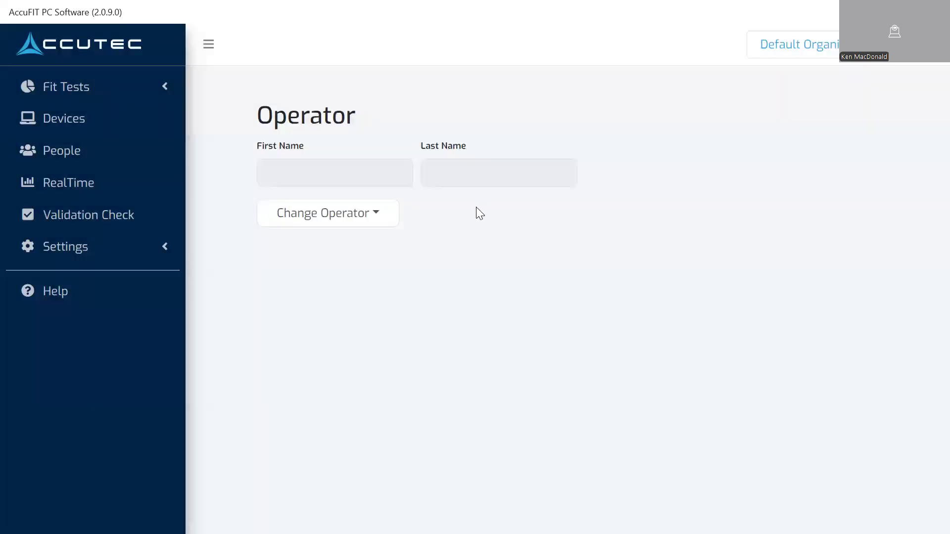
Add a second operator with a different first and last name, correcting the capitalisation of the first name
left_click(341, 218)
left_click(333, 273)
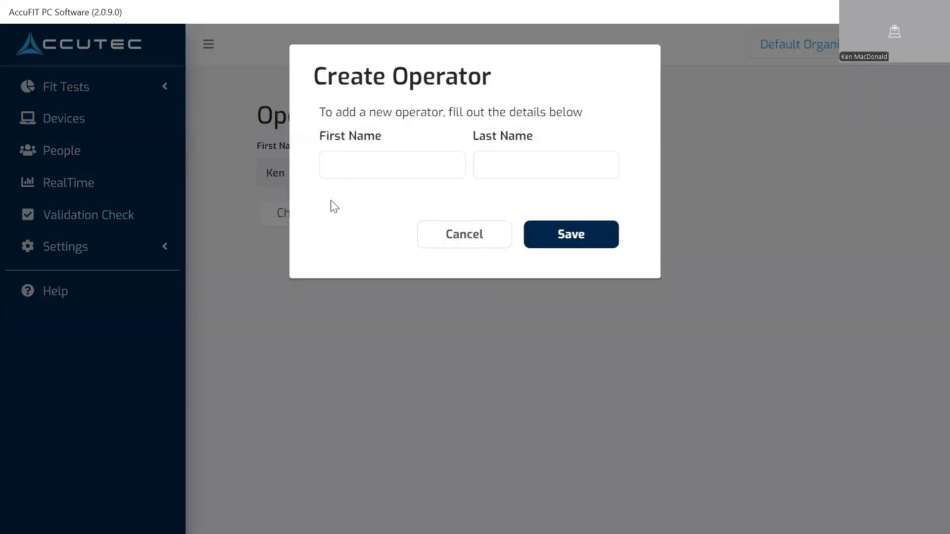
left_click(380, 169)
type("ted")
key("Tab")
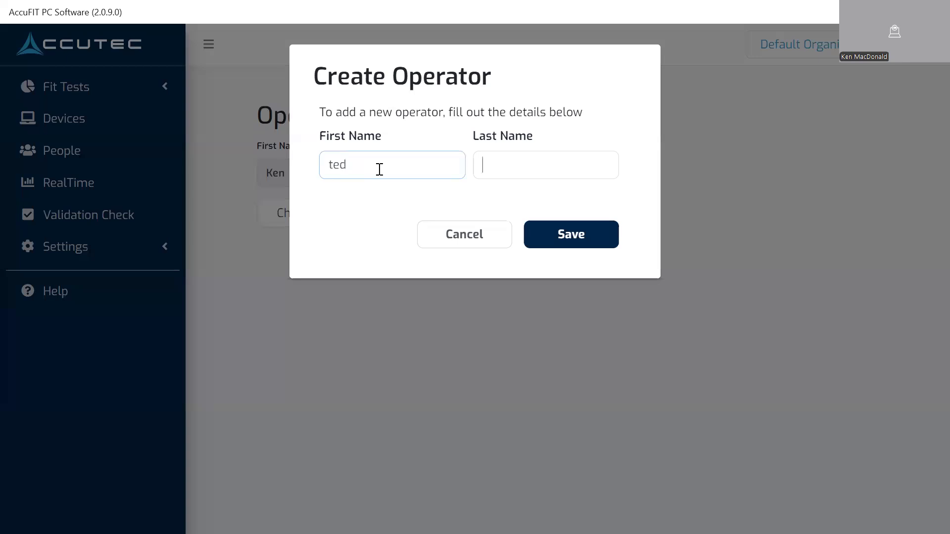
key("shift+Tab")
key("Tab")
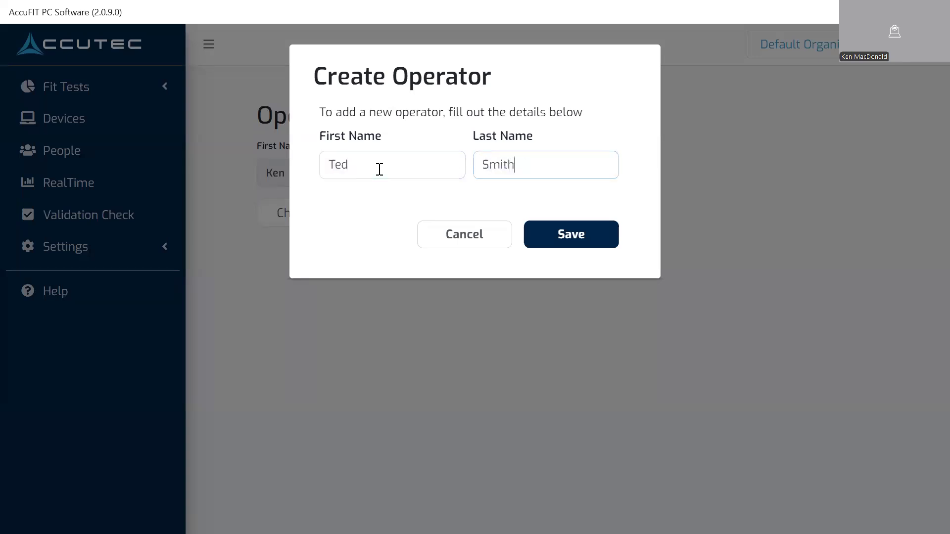
left_click(586, 235)
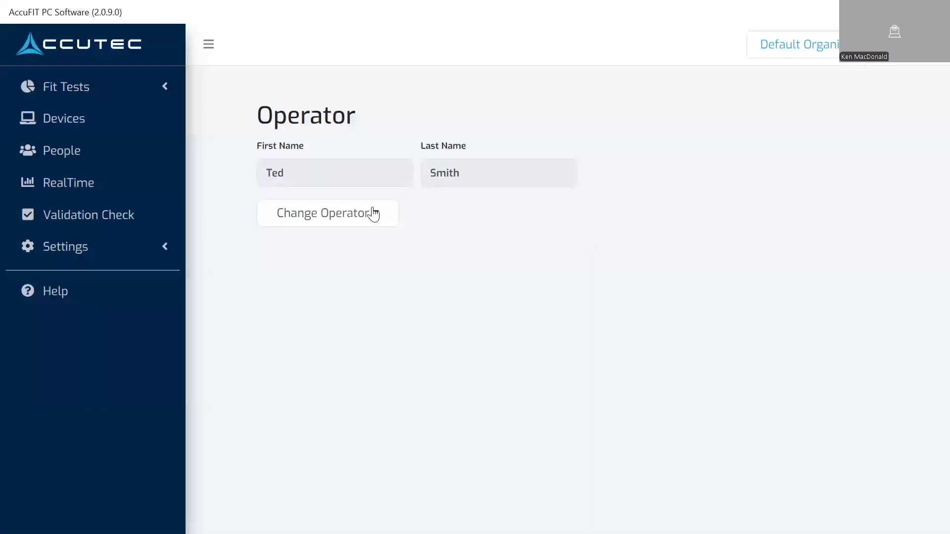
Switch the current operator back to the first operator created
left_click(373, 214)
left_click(333, 317)
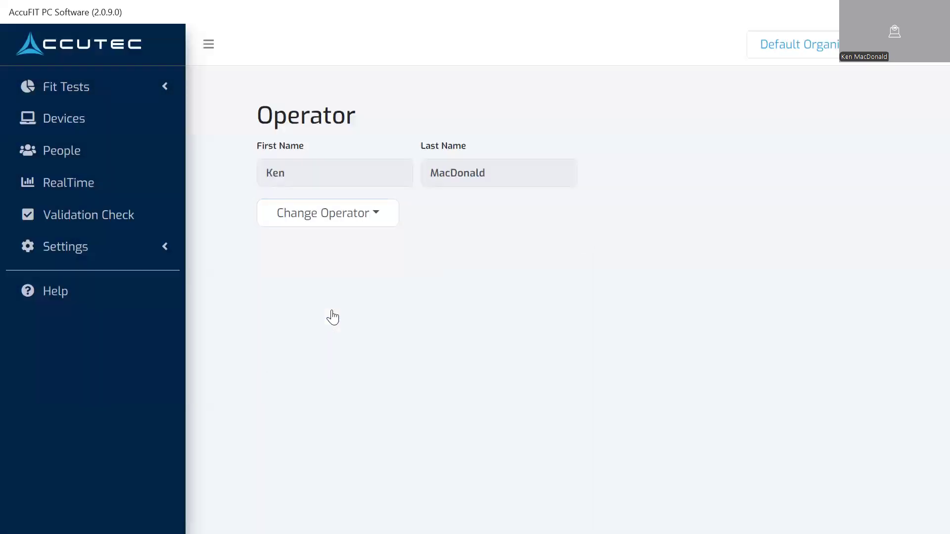
Open the organization settings and rename the organization to Levitt-Safety
left_click(74, 252)
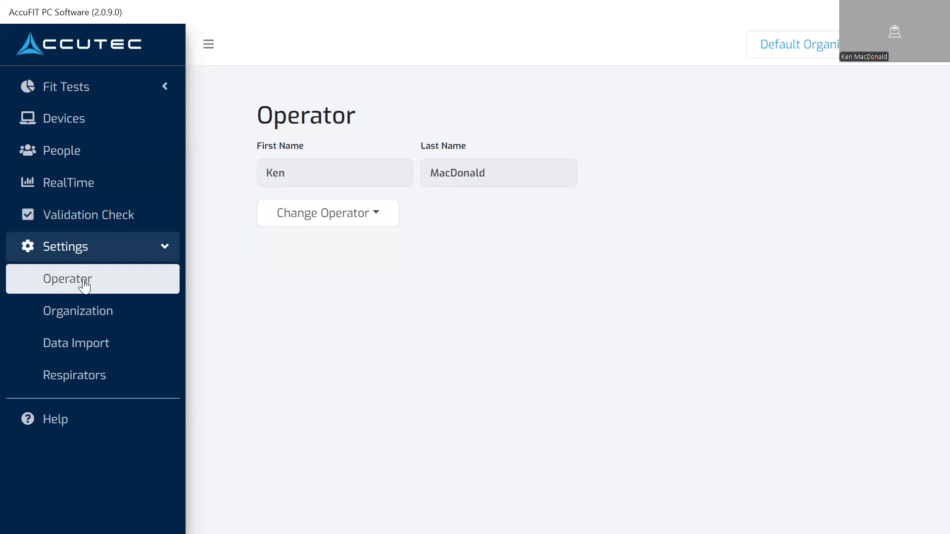
left_click(75, 316)
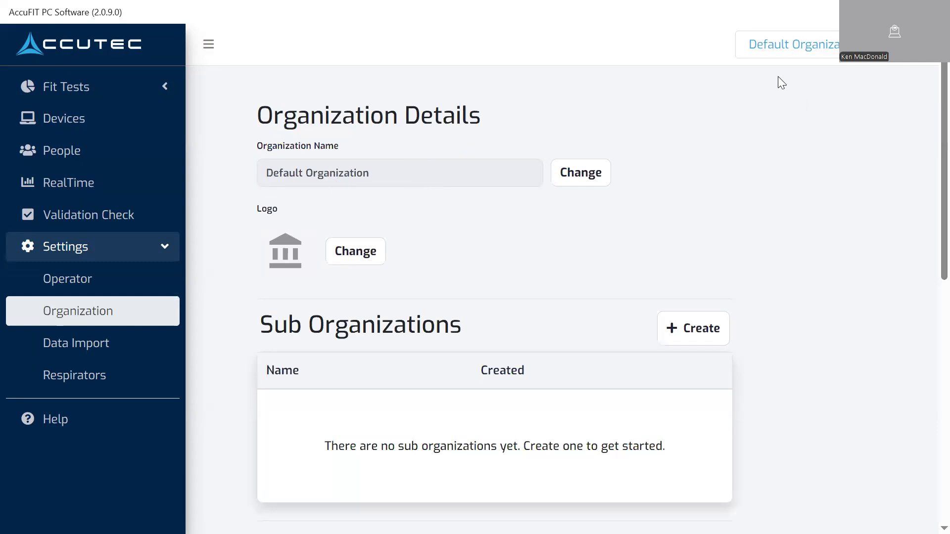
left_click(572, 178)
left_click(410, 173)
key("BackSpace")
key("BackSpace")
key("BackSpace")
key("BackSpace")
key("BackSpace")
key("BackSpace")
key("BackSpace")
key("BackSpace")
key("BackSpace")
key("BackSpace")
key("BackSpace")
key("BackSpace")
key("BackSpace")
key("BackSpace")
key("BackSpace")
key("BackSpace")
key("BackSpace")
key("BackSpace")
key("BackSpace")
key("BackSpace")
type("L")
key("Tab")
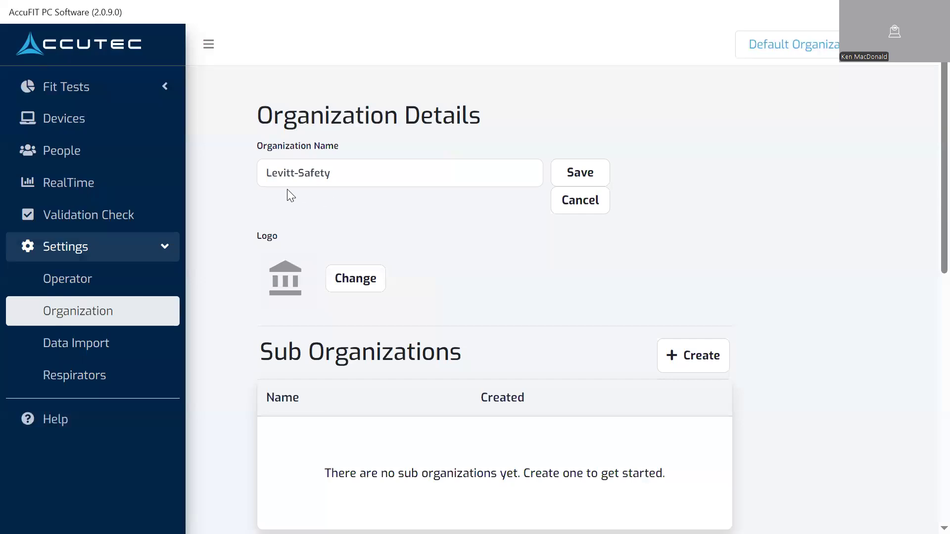
left_click(581, 175)
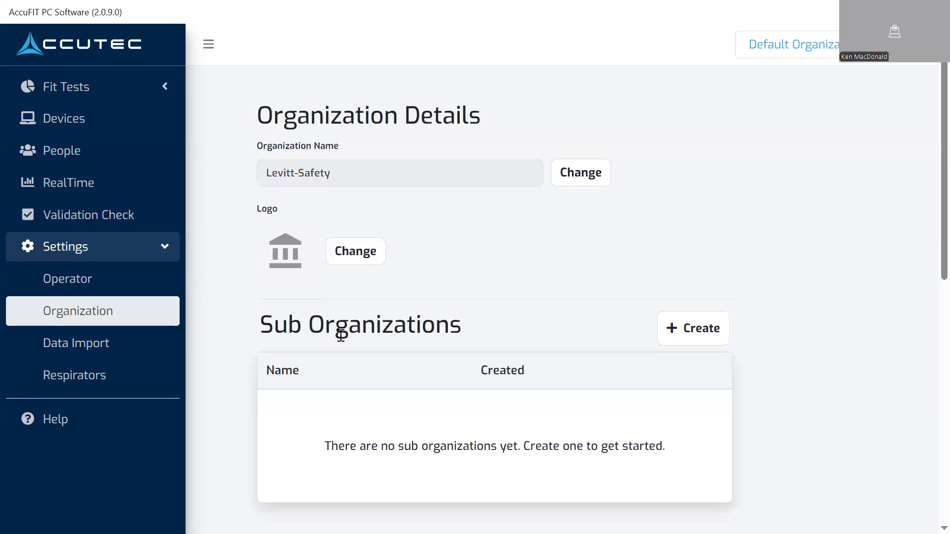
Change the organization logo to the image logo_Levitt_New pantone.png
left_click(355, 259)
left_click(290, 243)
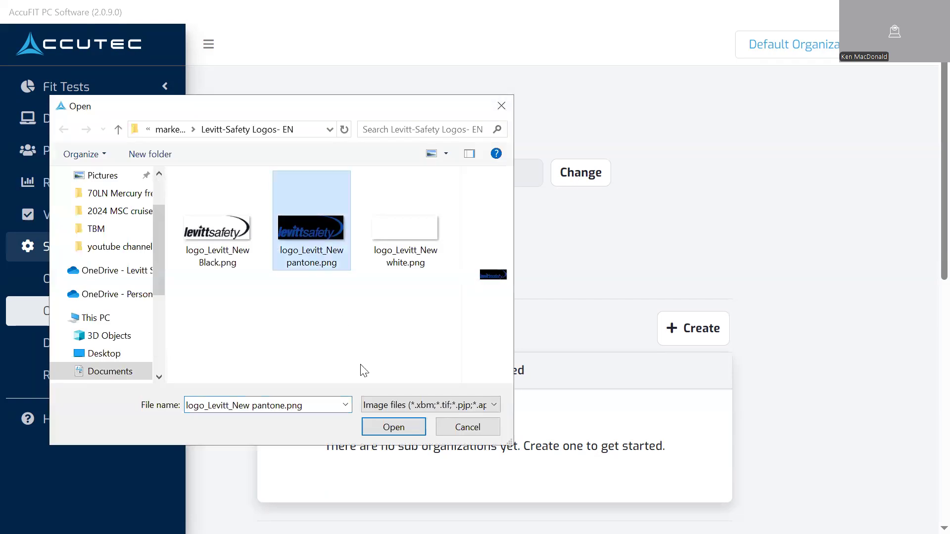
left_click(382, 428)
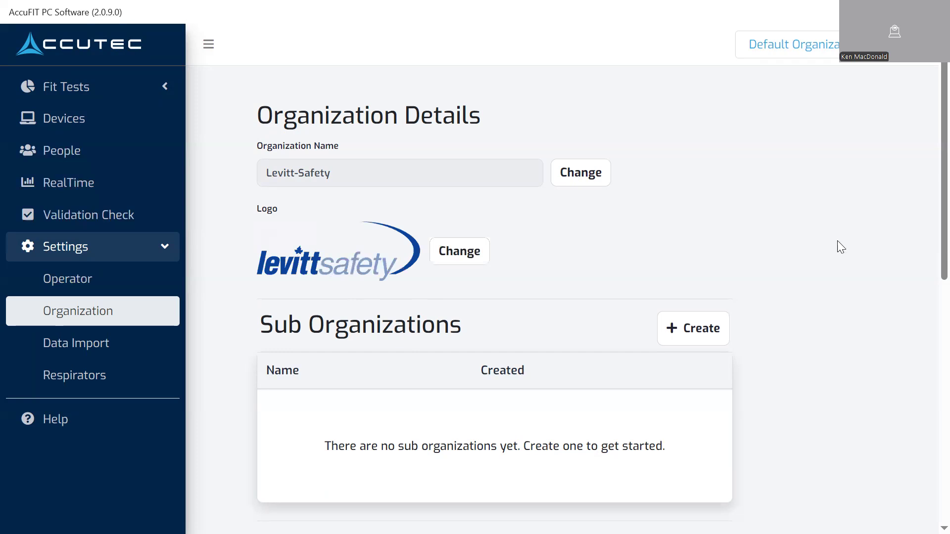
Create a sub organization named Moncton office
scroll(840, 245, "down", 3)
scroll(840, 245, "up", 3)
left_click(705, 328)
left_click(402, 331)
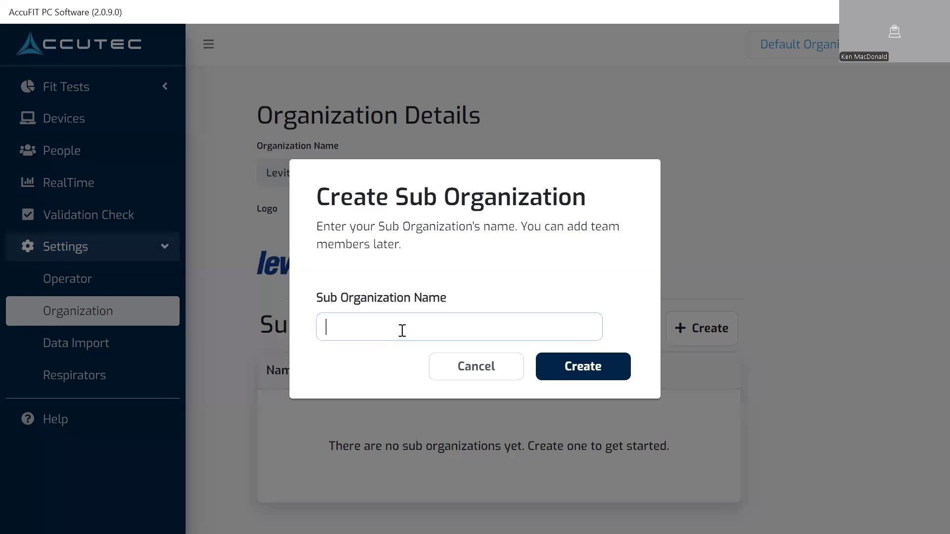
type("Moncton office")
left_click(557, 371)
Create a second sub organization named Oakville Office
left_click(690, 339)
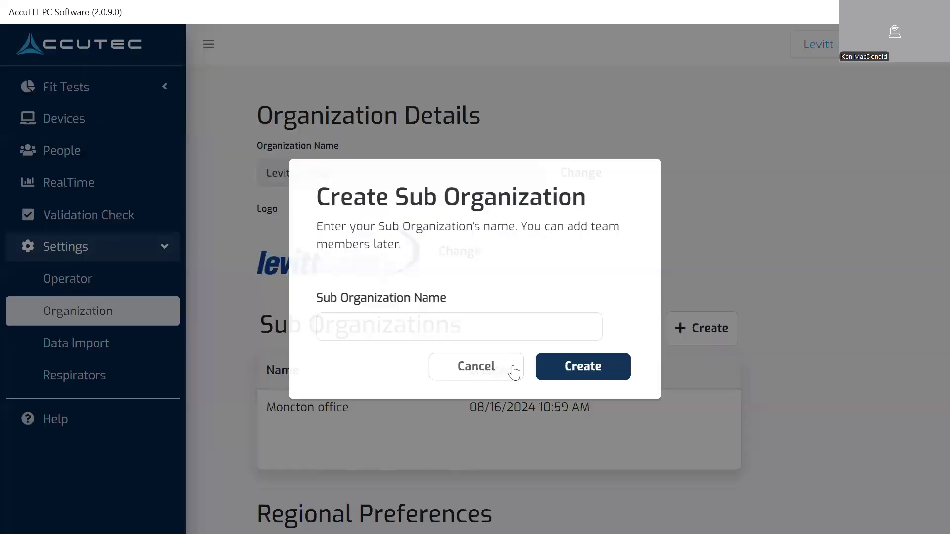
left_click(444, 333)
type("Oakville Office")
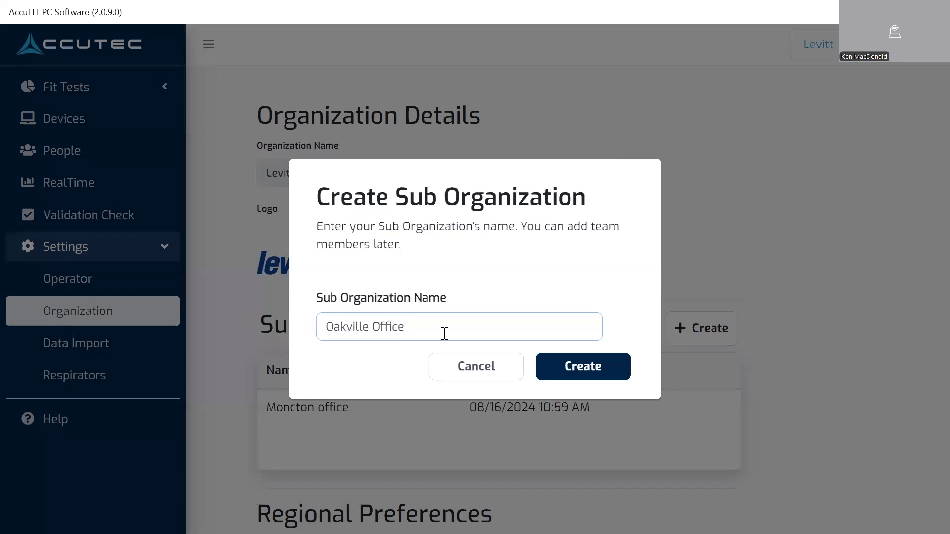
left_click(559, 368)
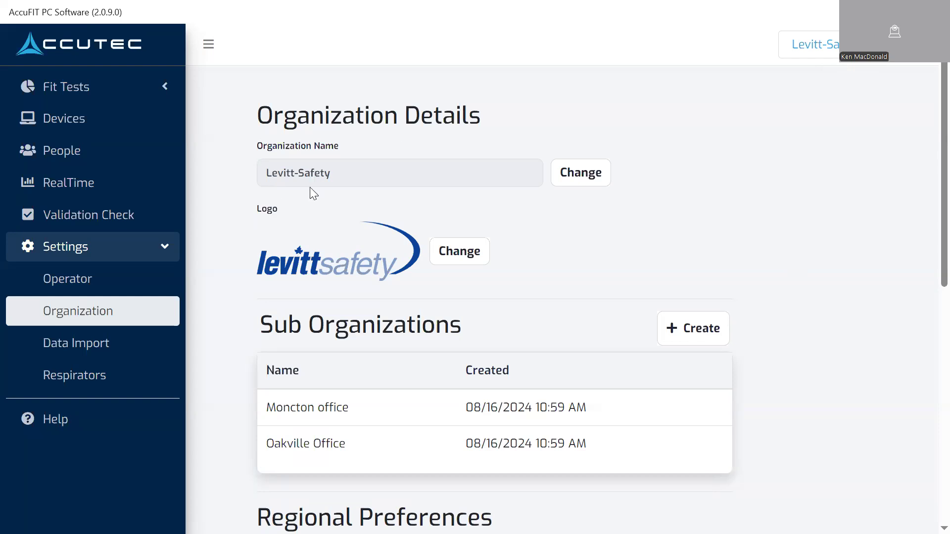
Open the organization selector and pick the parent Levitt-Safety organization
left_click(886, 45)
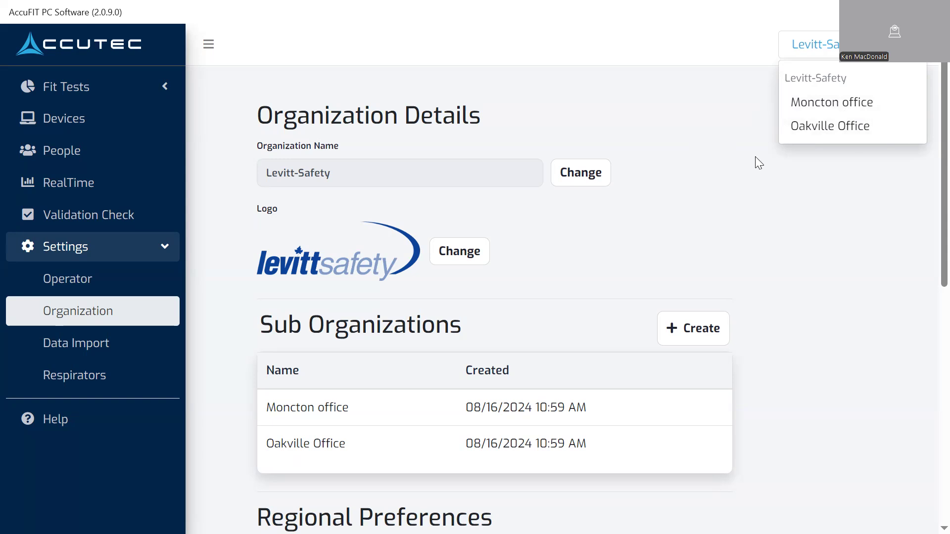
left_click(793, 77)
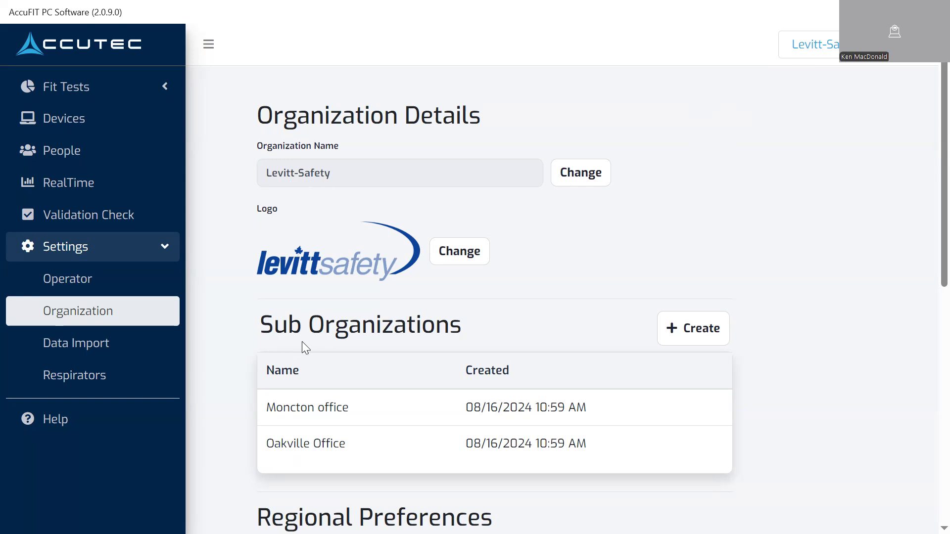
Set the regulatory region to Canada only, unchecking United States of America
scroll(820, 270, "down", 1)
scroll(821, 268, "down", 5)
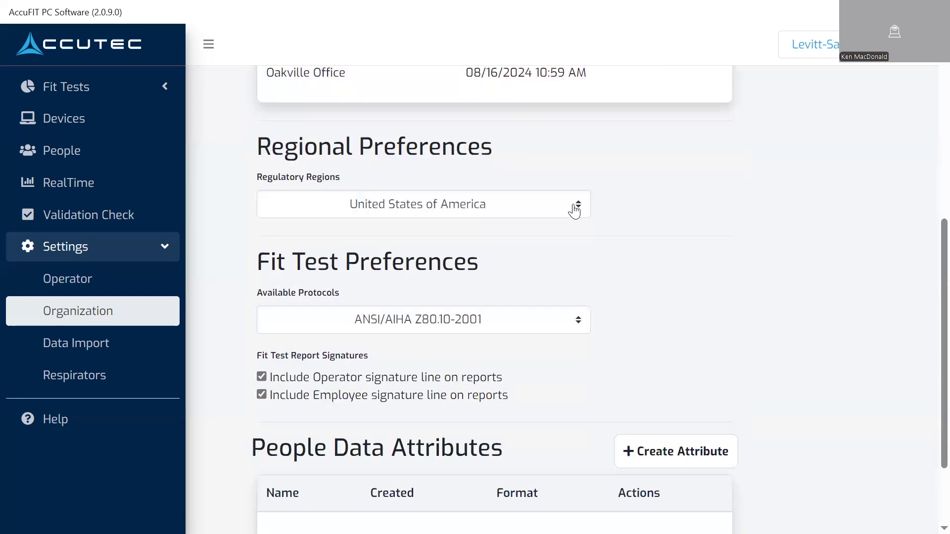
left_click(581, 206)
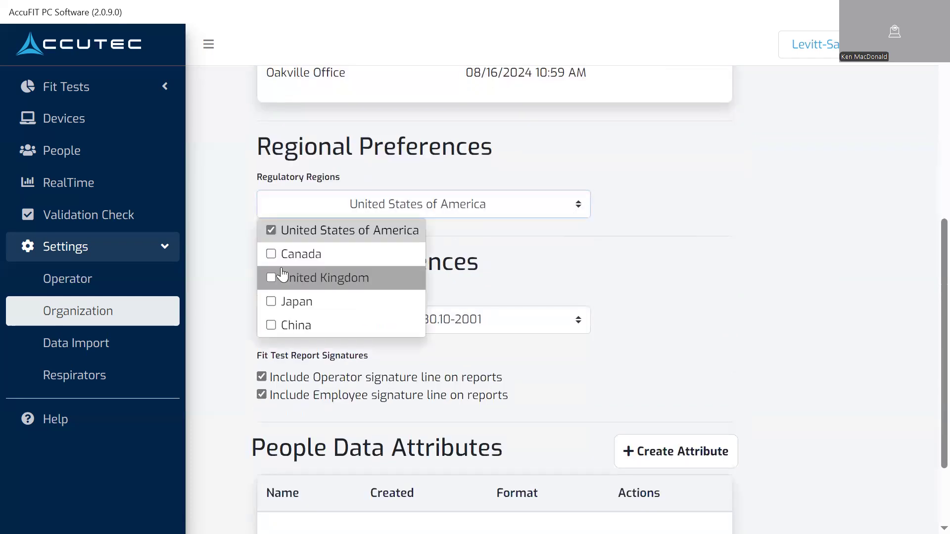
left_click(272, 254)
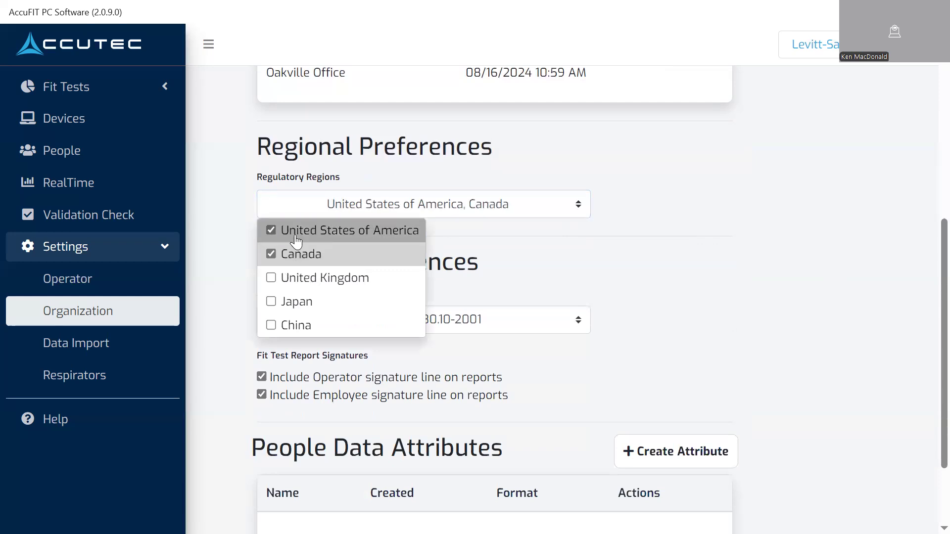
left_click(272, 232)
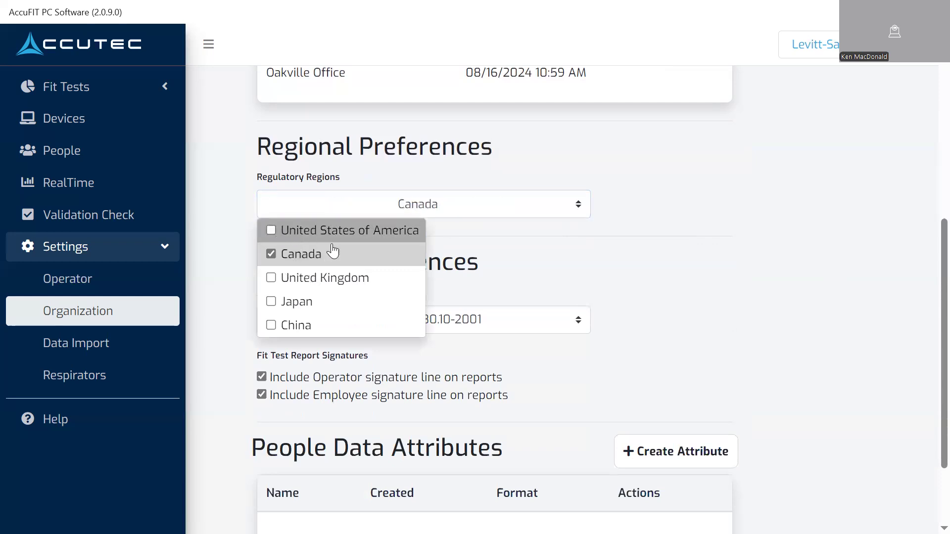
left_click(678, 255)
Set the available fit test protocols to CSA Z94.4-2018 only, unchecking ANSI/AIHA Z80.10-2001
scroll(723, 258, "down", 2)
left_click(586, 217)
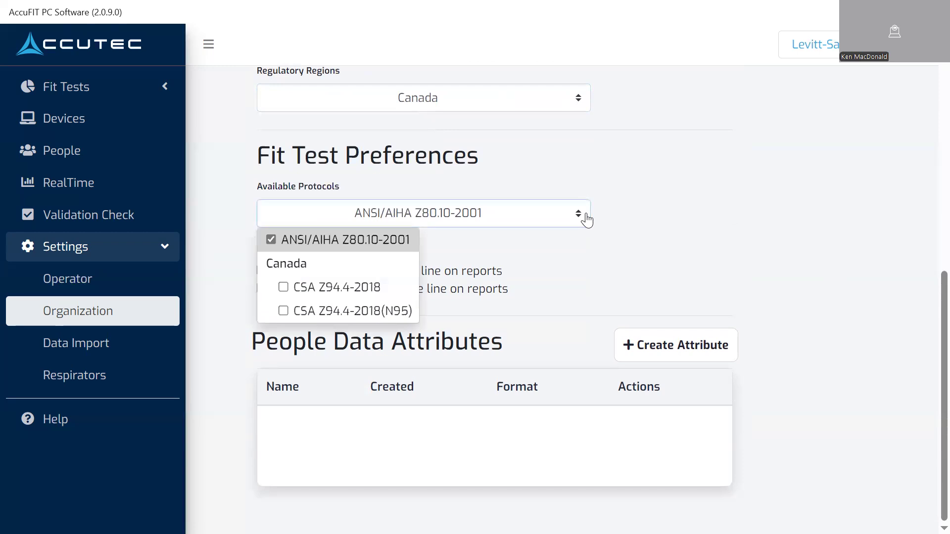
left_click(270, 240)
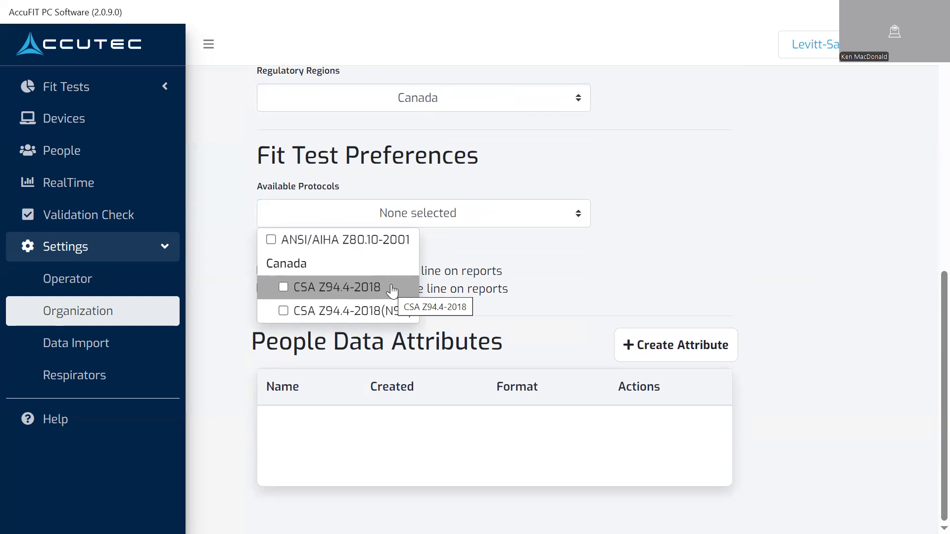
left_click(285, 286)
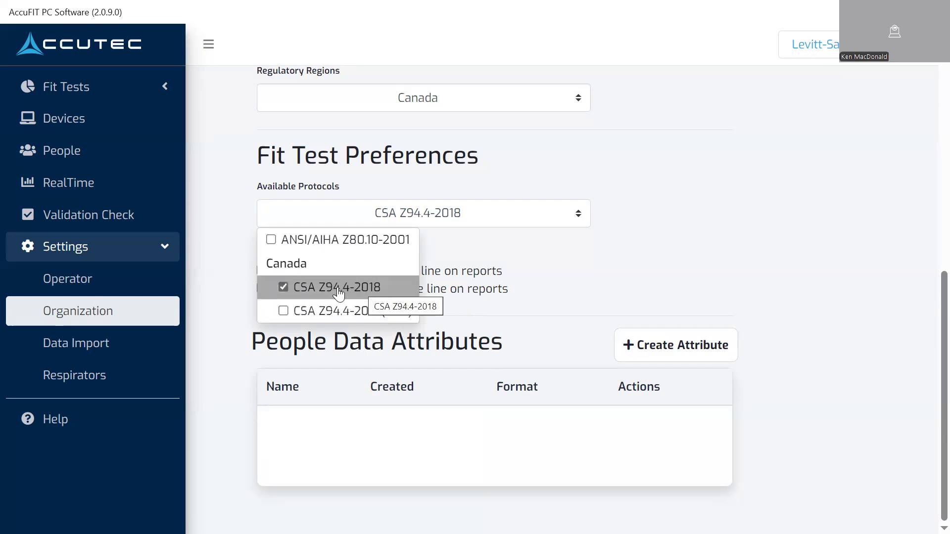
left_click(771, 251)
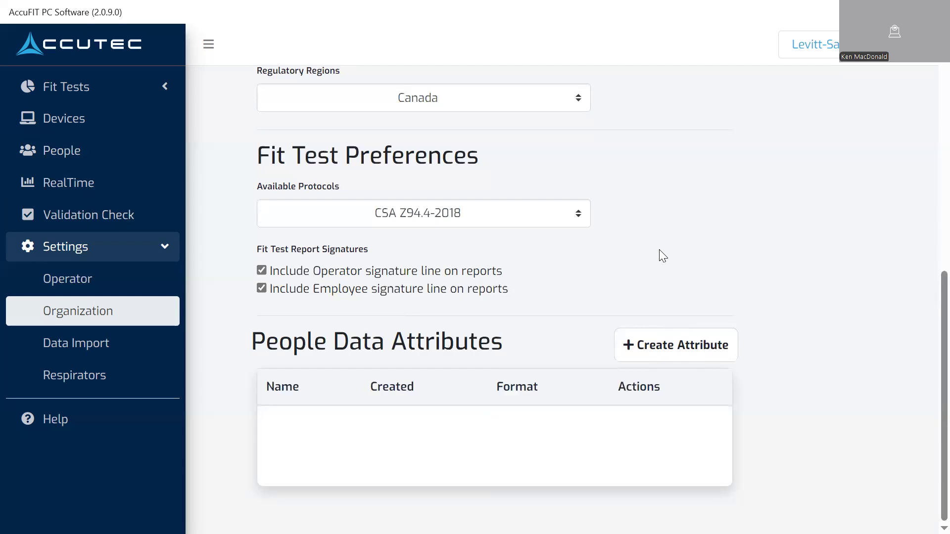
Create a required Text people data attribute named Department
left_click(681, 347)
left_click(372, 294)
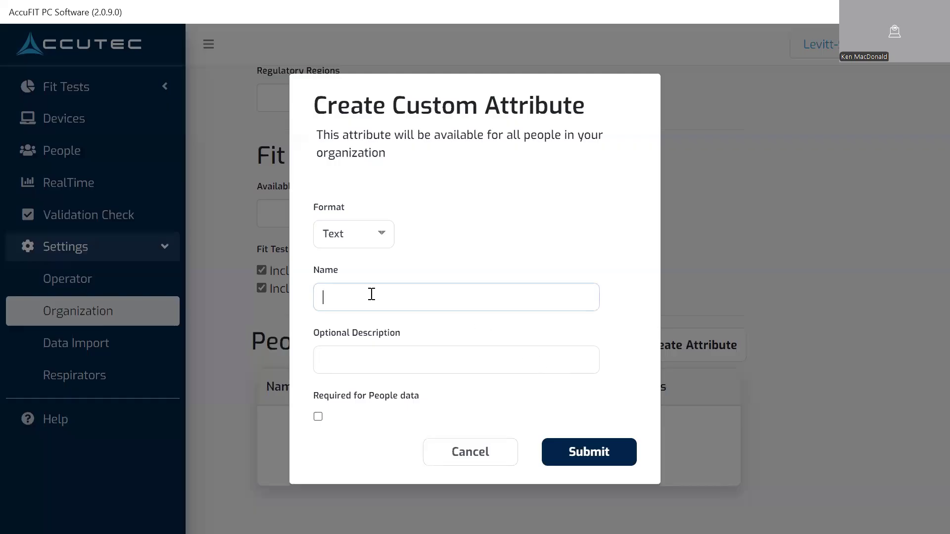
type("Depart")
key("Tab")
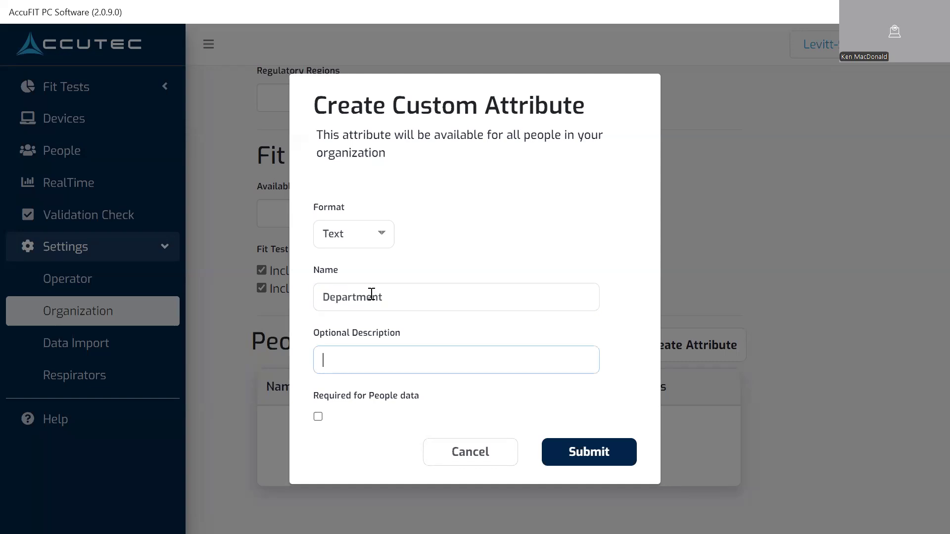
left_click(318, 417)
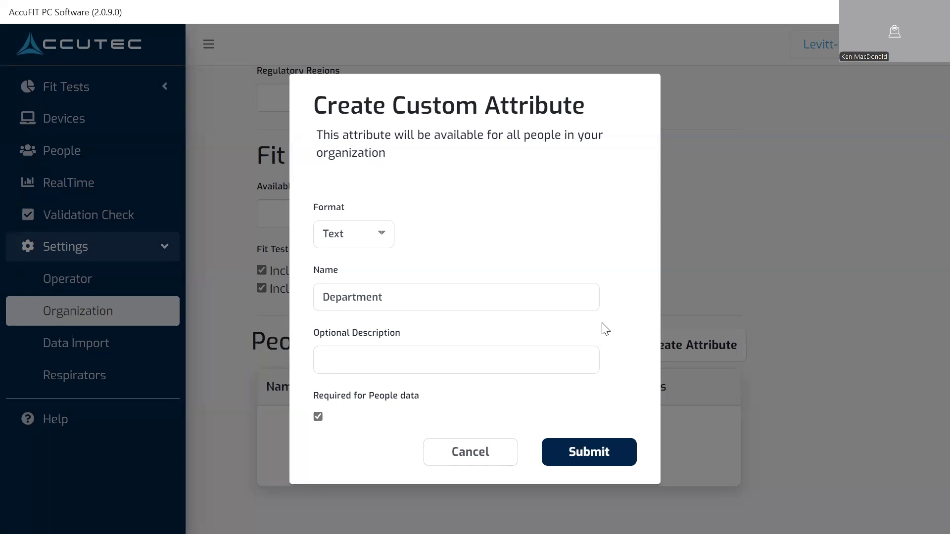
left_click(588, 451)
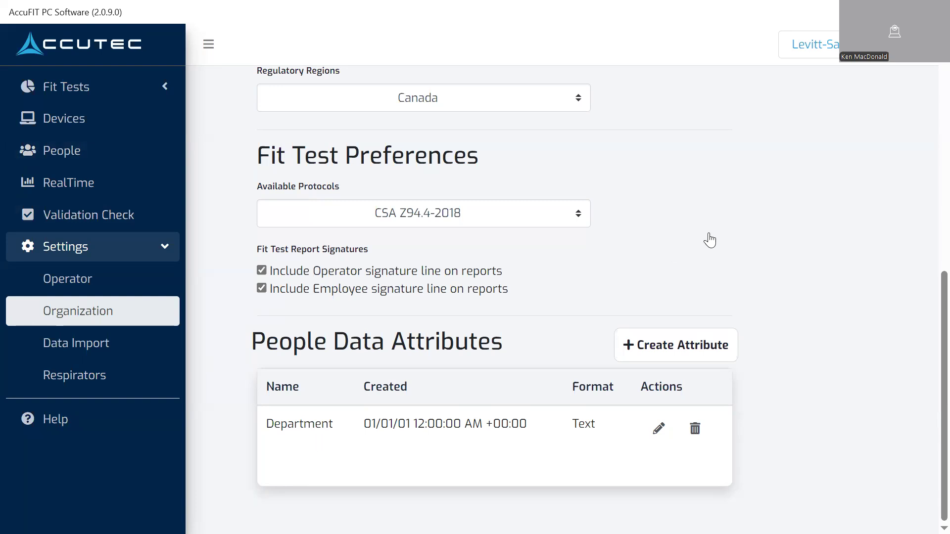
Open the Data Import settings page
scroll(764, 244, "up", 3)
scroll(764, 244, "up", 3)
scroll(823, 254, "down", 5)
left_click(77, 344)
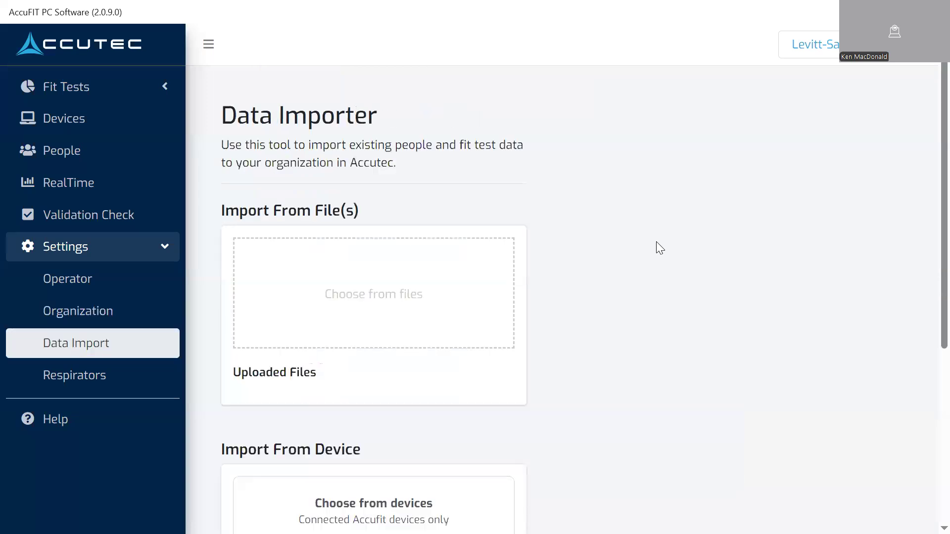
Review the import-from-file, import-from-device and export options on the Data Import page
scroll(777, 231, "down", 1)
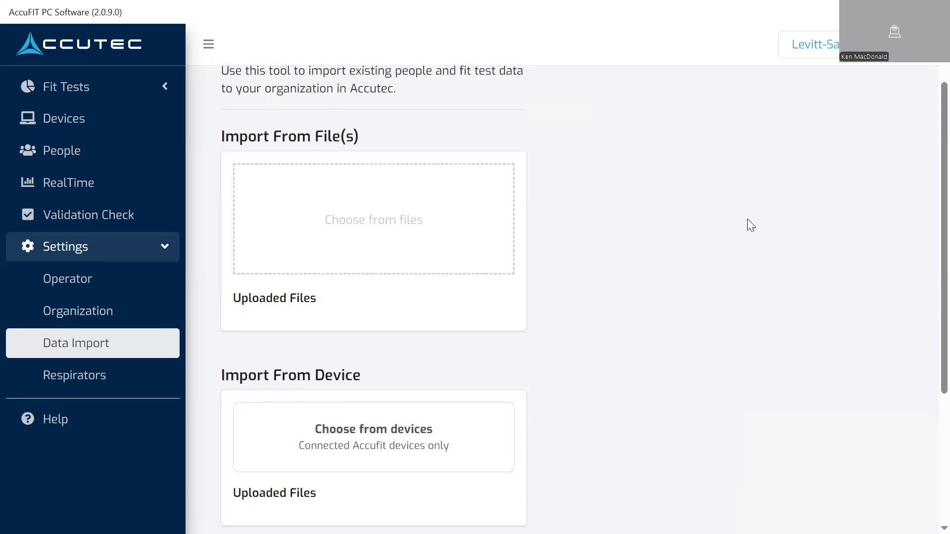
scroll(752, 222, "down", 1)
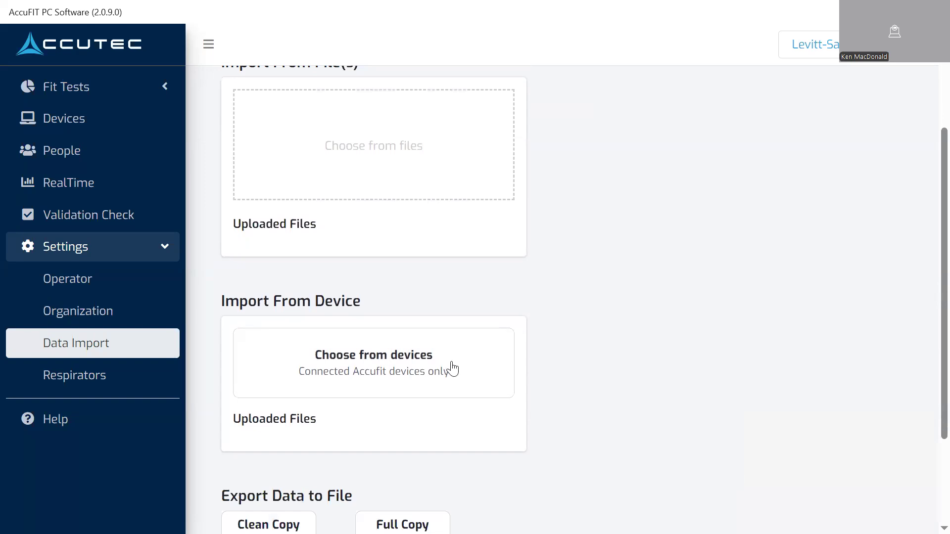
scroll(692, 321, "down", 2)
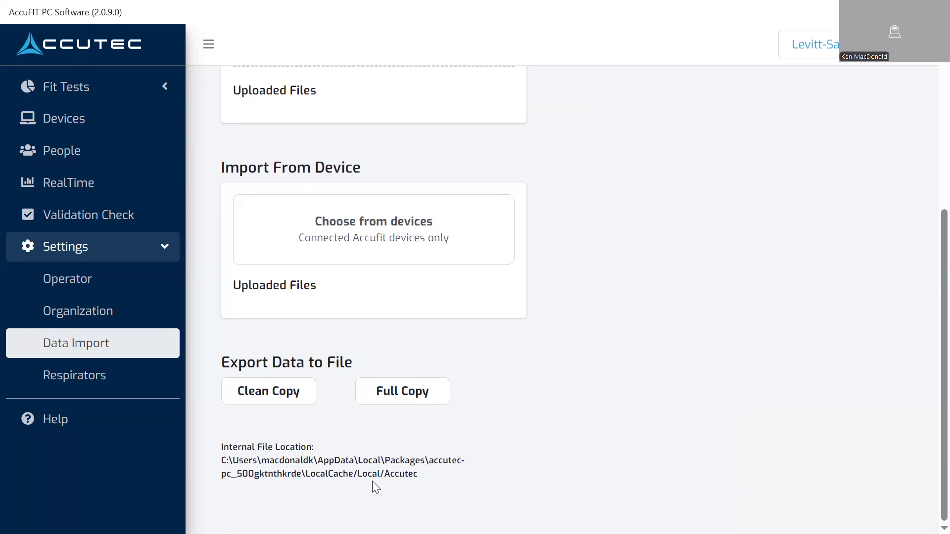
left_click(81, 317)
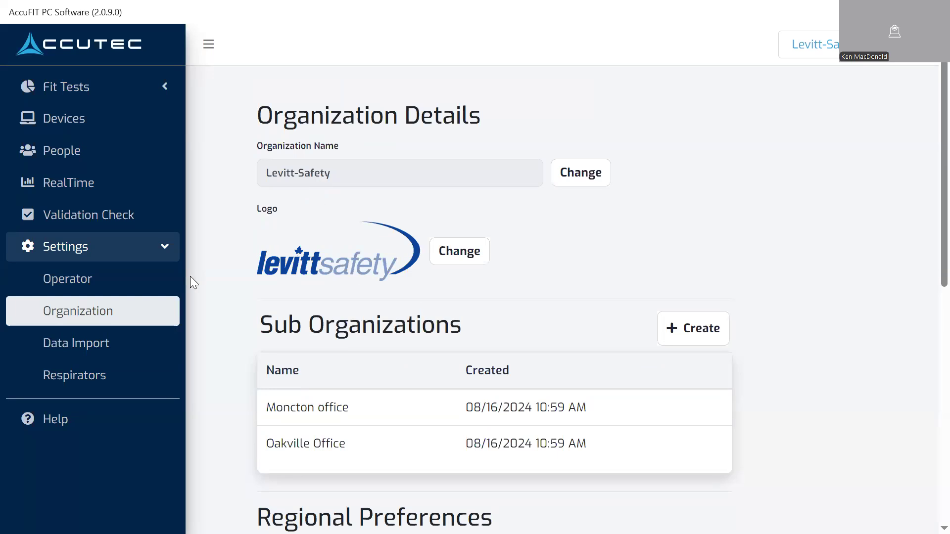
left_click(76, 350)
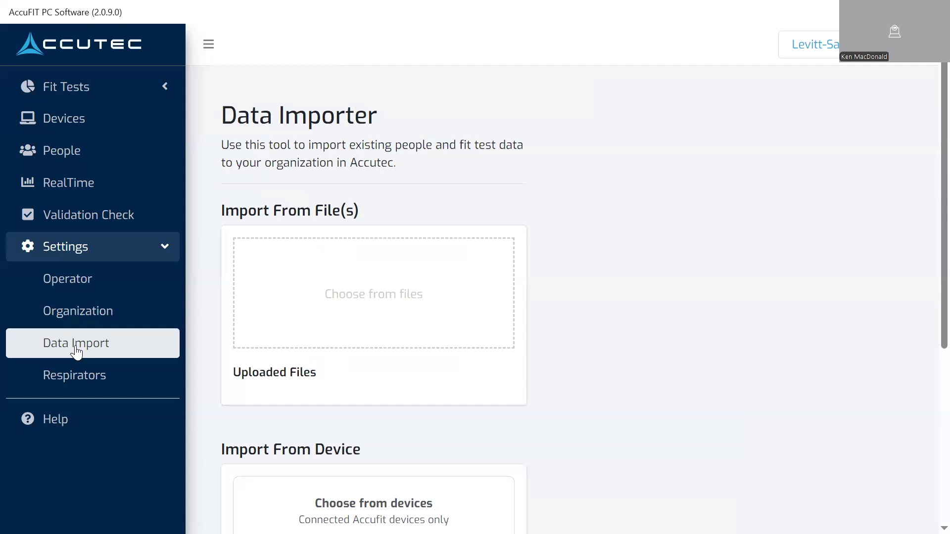
scroll(711, 391, "down", 5)
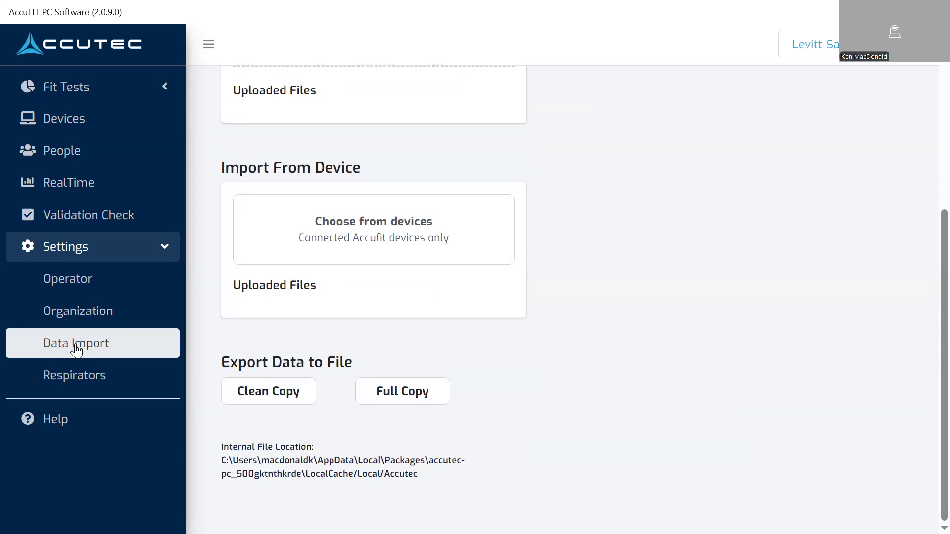
Open the Respirators list and set the SCOTT AV 3000 respirator's pass value to 1000
left_click(69, 377)
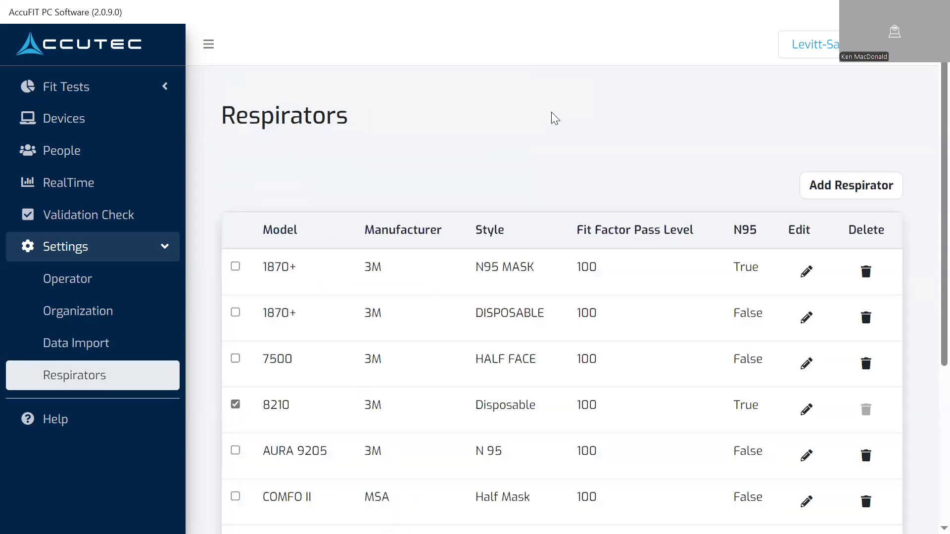
scroll(688, 117, "down", 2)
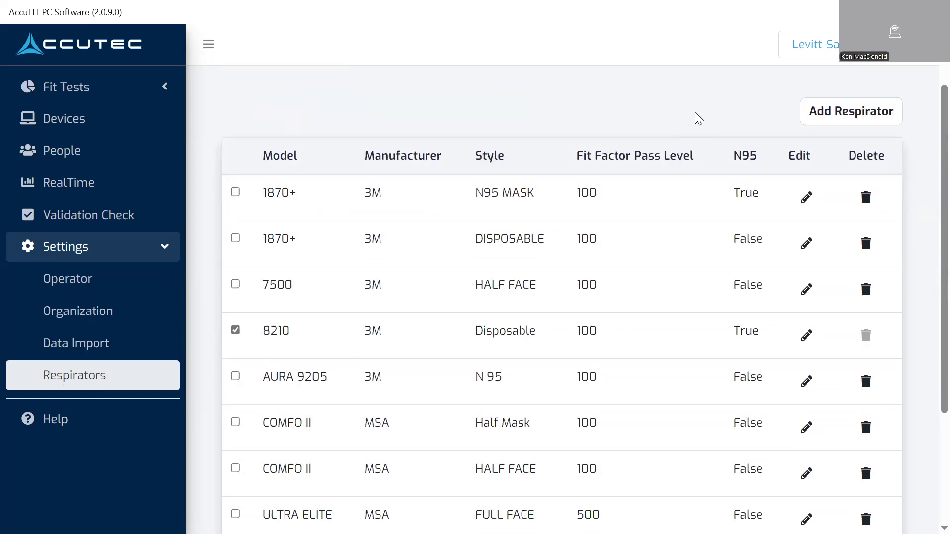
scroll(878, 236, "down", 1)
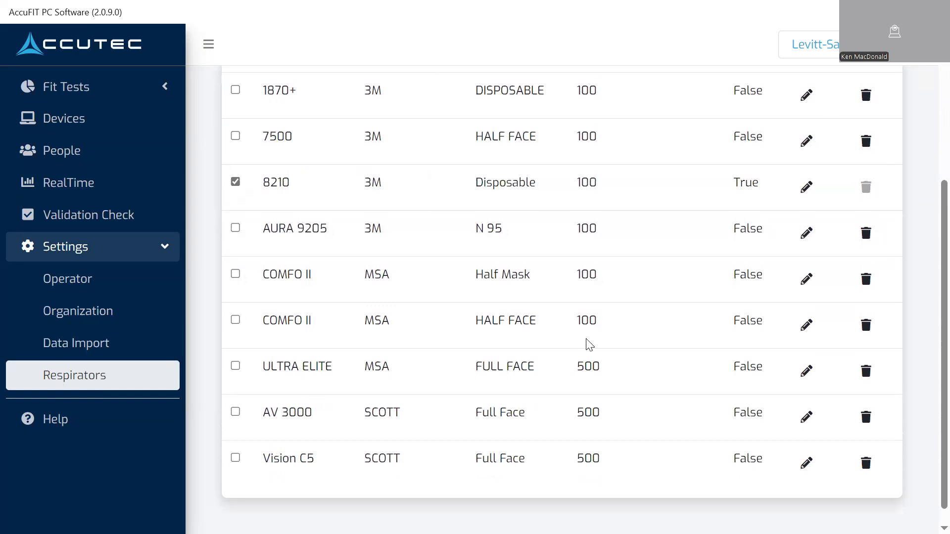
scroll(588, 342, "up", 2)
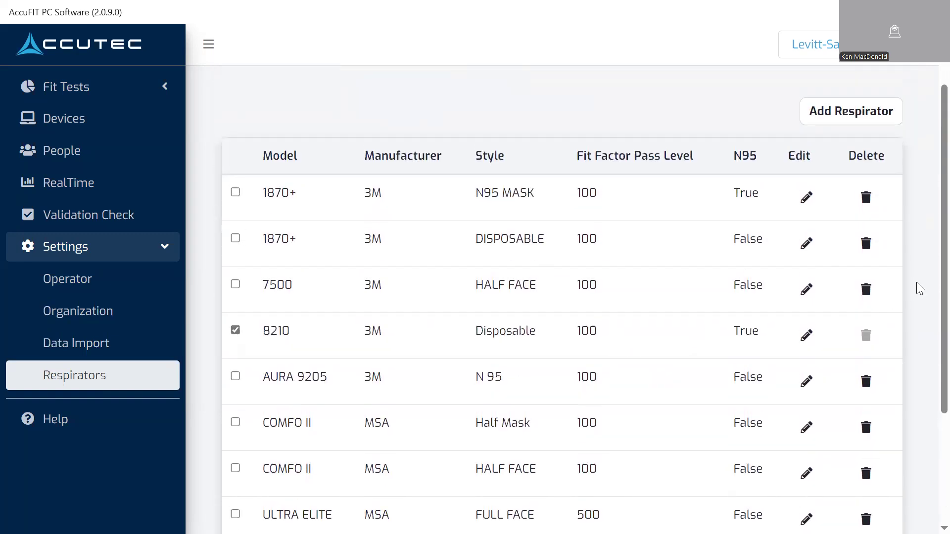
scroll(921, 288, "down", 1)
scroll(921, 288, "down", 1)
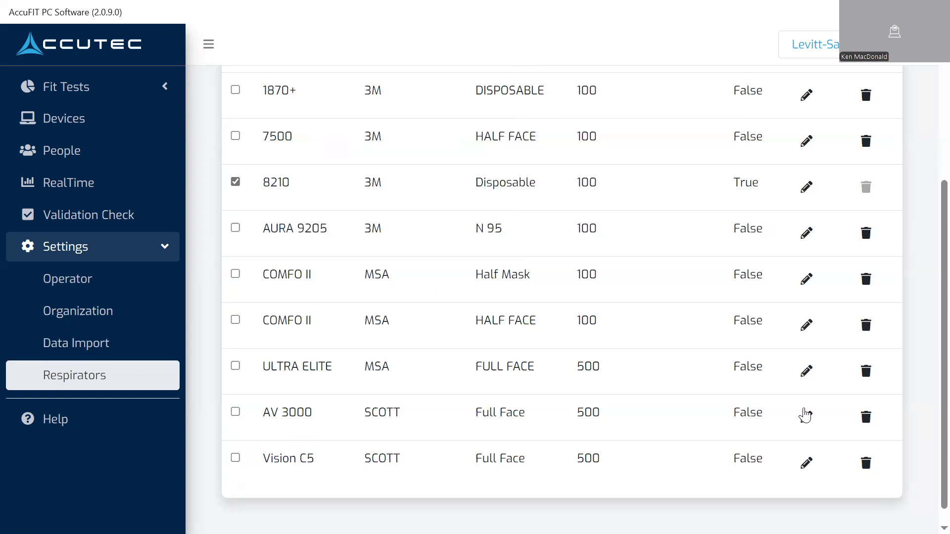
left_click(805, 416)
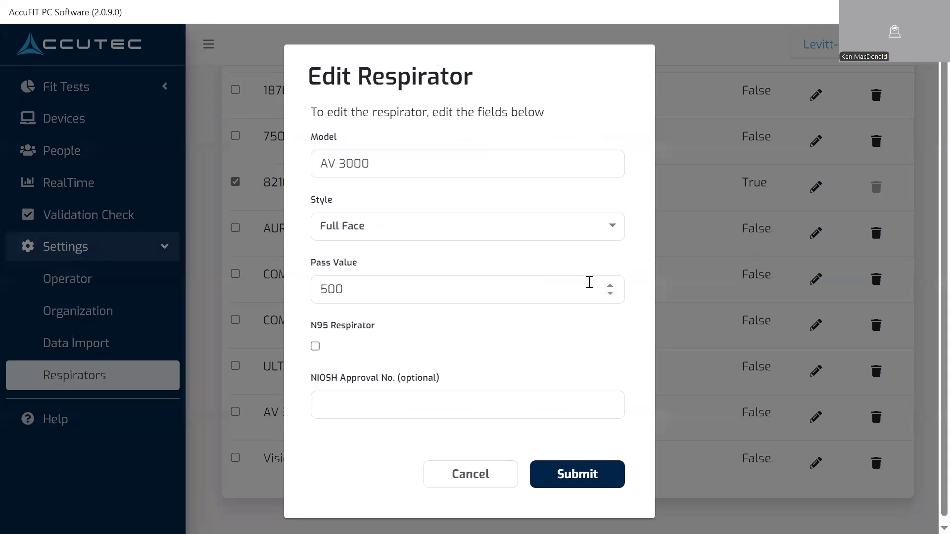
left_click(362, 291)
key("BackSpace")
key("BackSpace")
key("BackSpace")
type("1000")
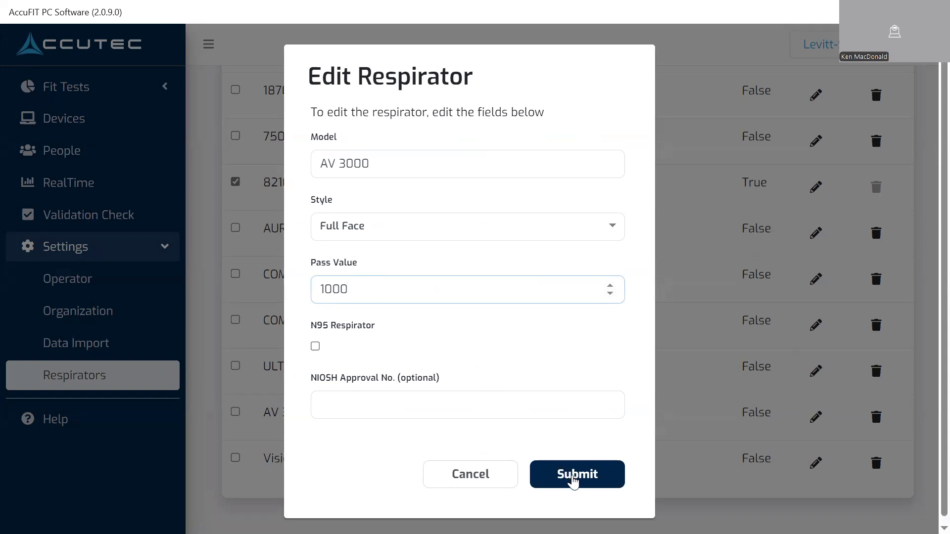
left_click(573, 481)
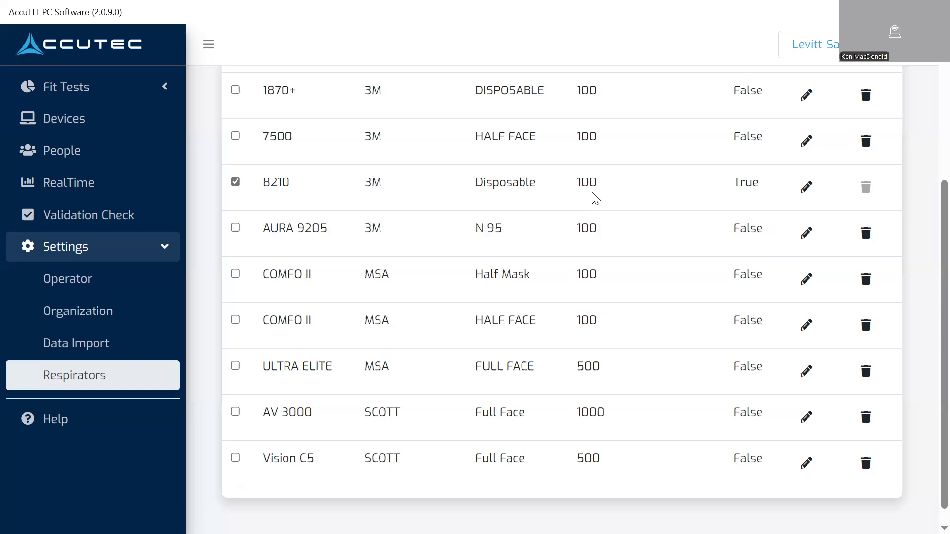
Set the MSA ULTRA ELITE respirator's pass value to 1000
scroll(630, 197, "up", 3)
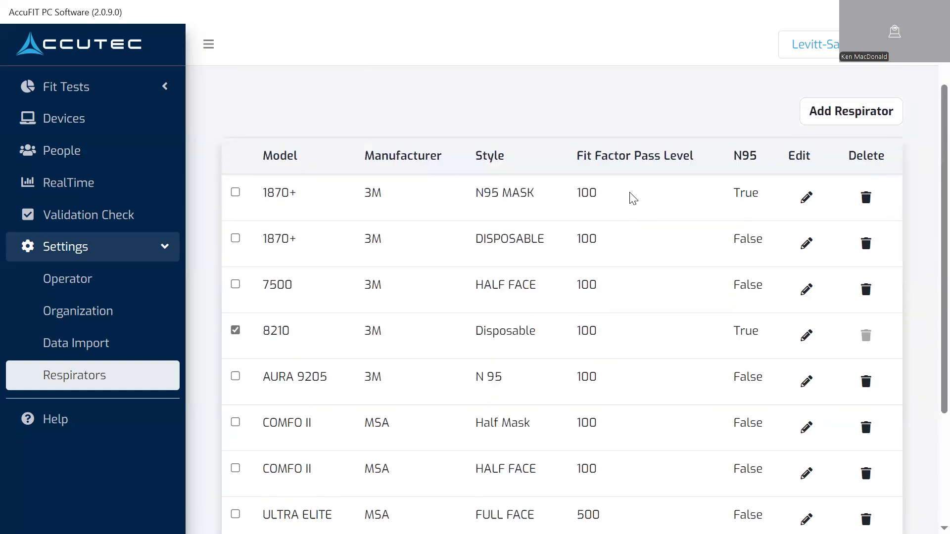
scroll(633, 201, "down", 3)
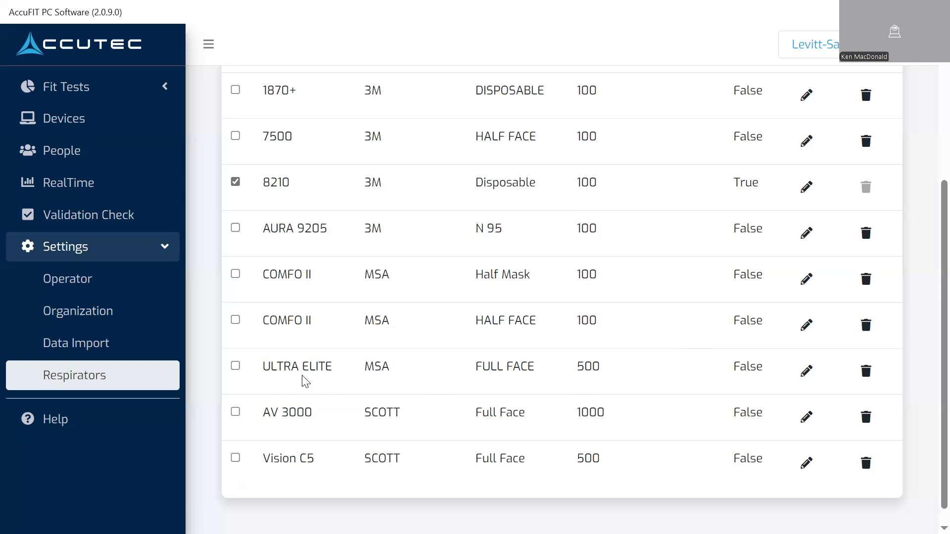
left_click(810, 372)
left_click(368, 289)
key("BackSpace")
type("100")
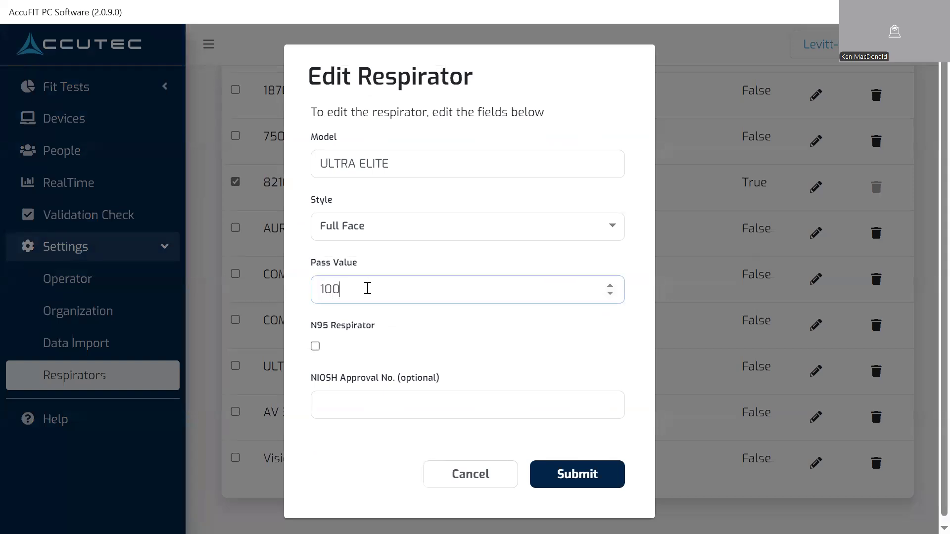
type("0")
left_click(561, 474)
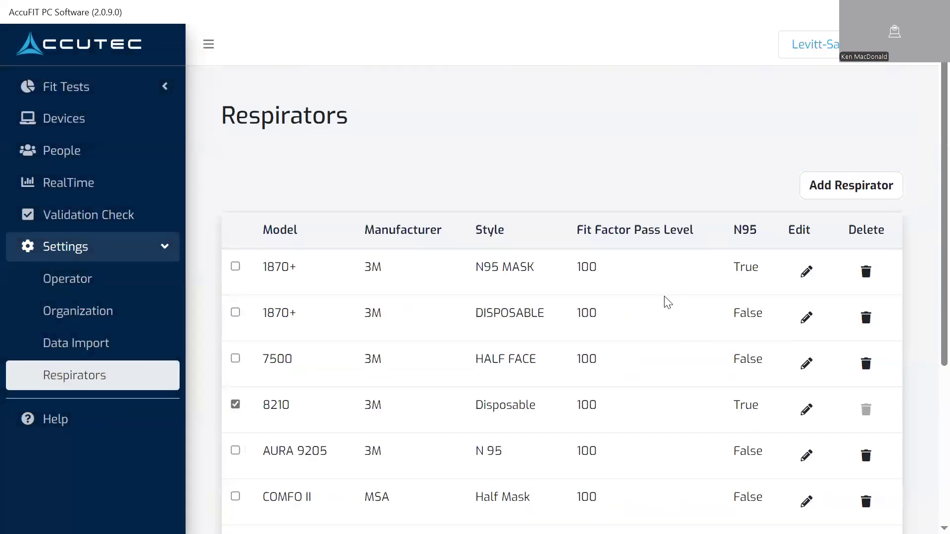
Start a custom respirator with manufacturer 3M and model 6000 series
scroll(492, 317, "down", 2)
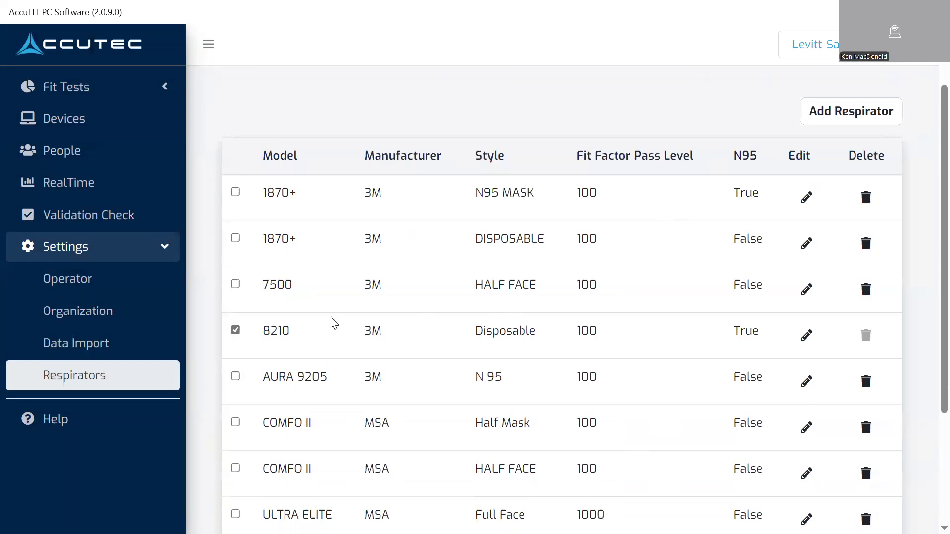
left_click(825, 117)
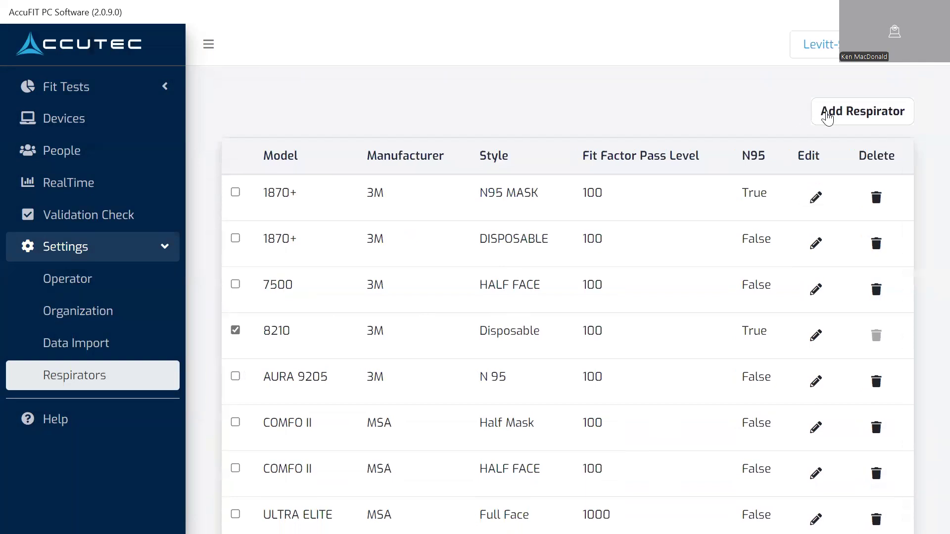
left_click(618, 169)
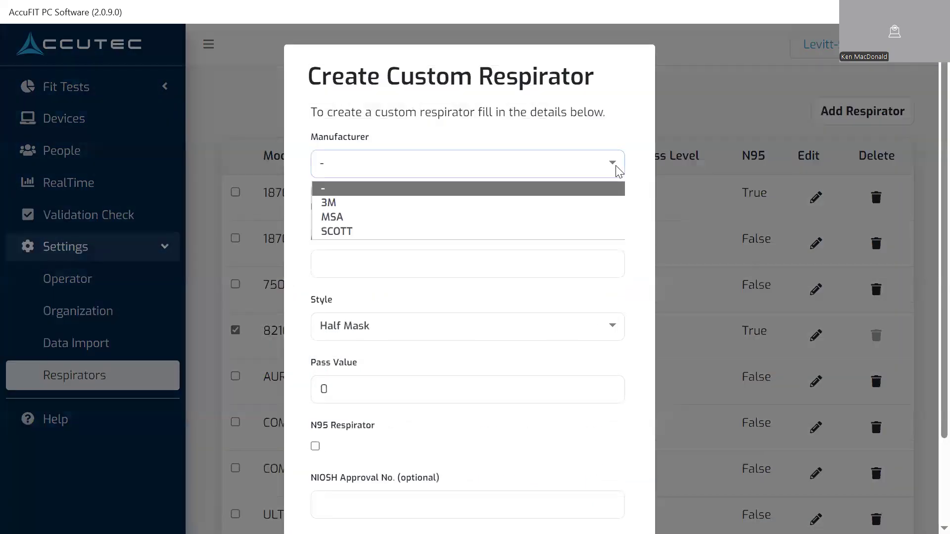
left_click(427, 207)
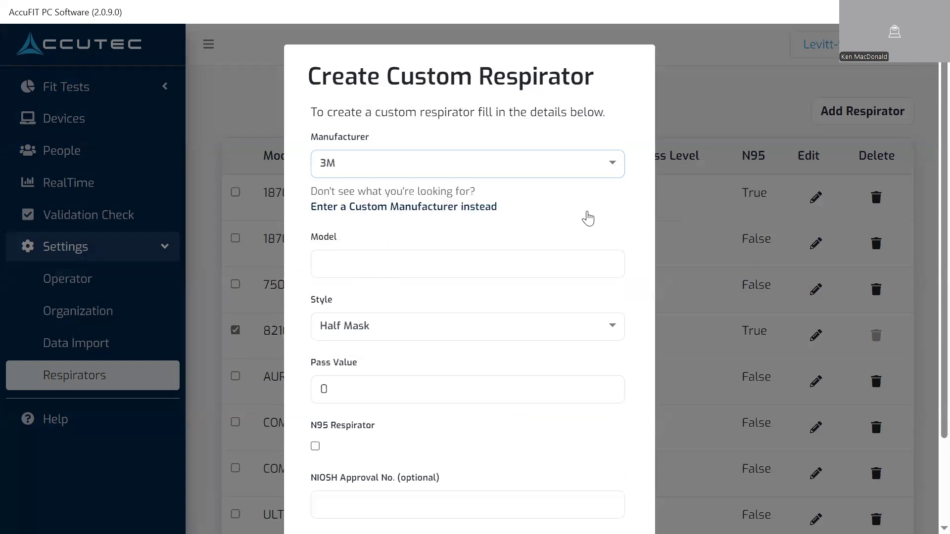
left_click(379, 264)
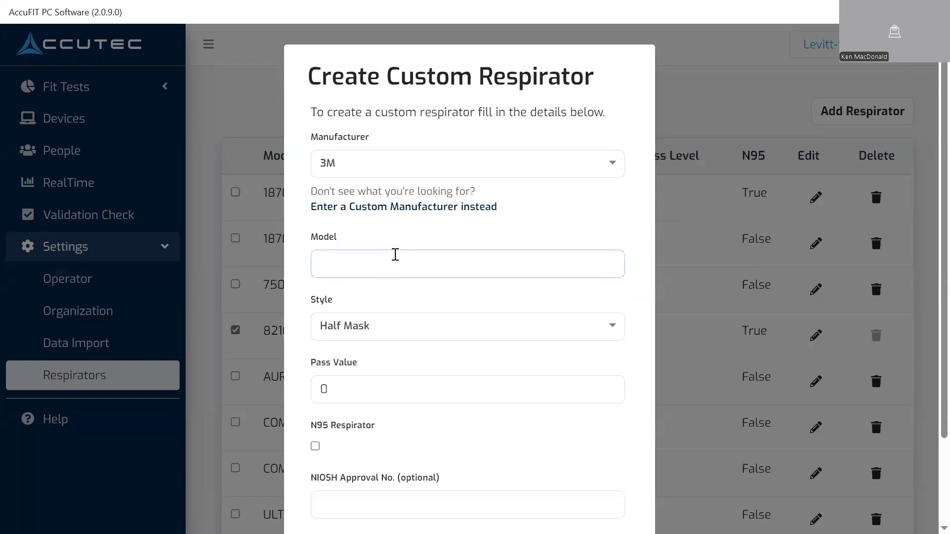
type("6")
key("Tab")
left_click(395, 259)
key("BackSpace")
key("BackSpace")
type("000 serie")
Set the new respirator's pass value to 100 and submit it
left_click(353, 393)
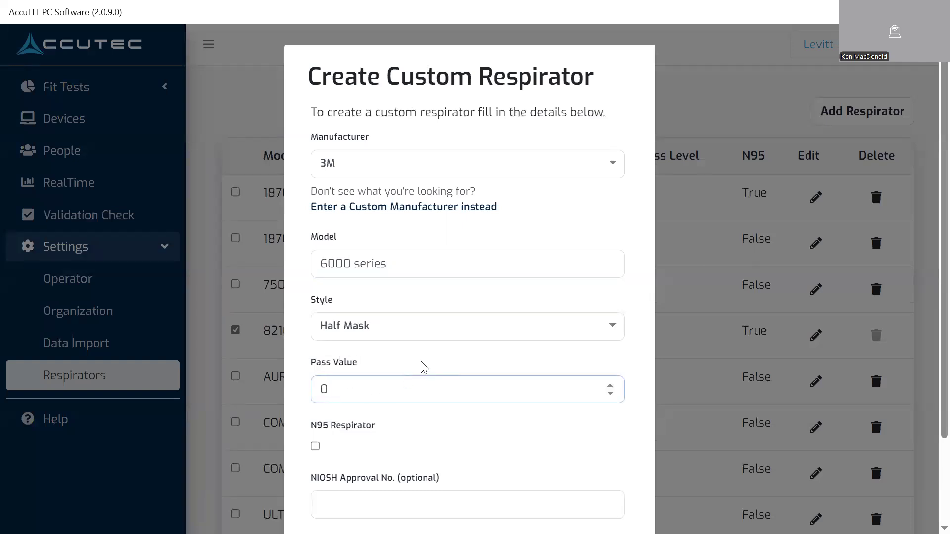
type("100")
scroll(532, 433, "down", 2)
scroll(542, 426, "down", 1)
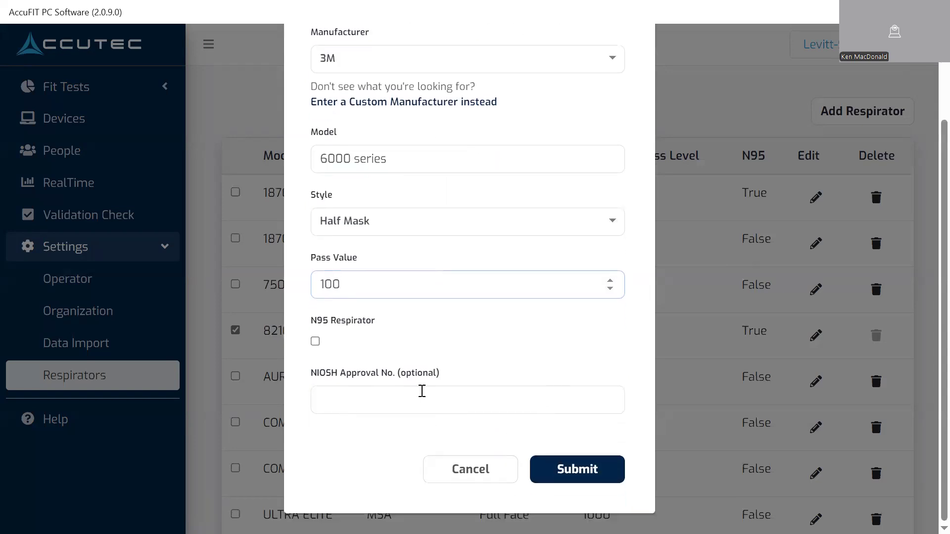
left_click(593, 469)
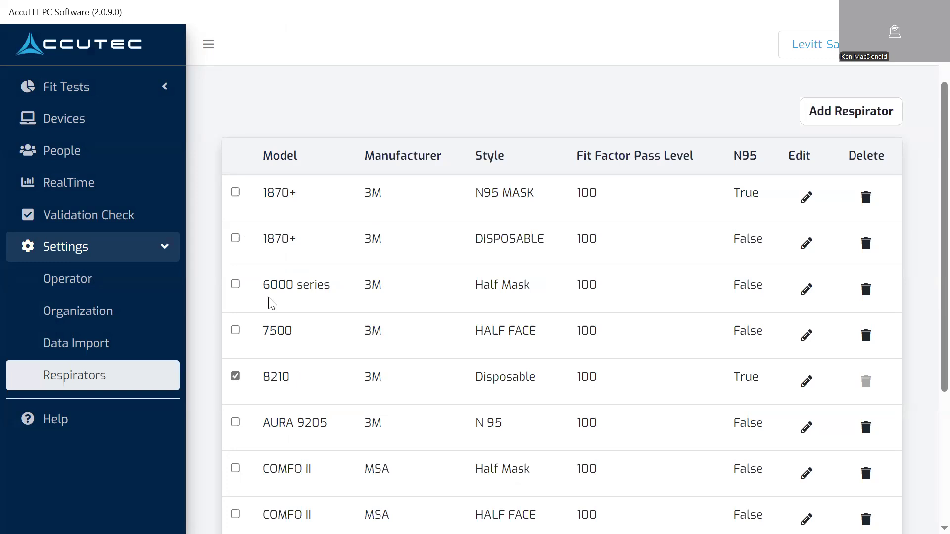
Check the 6000 series, 8210 and ULTRA ELITE respirators in the list
left_click(235, 377)
left_click(236, 284)
scroll(409, 291, "up", 2)
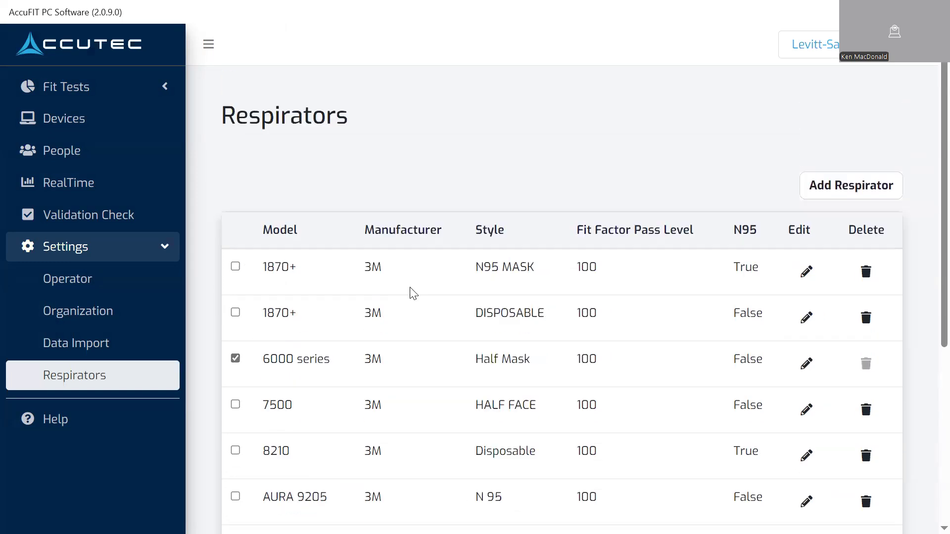
scroll(445, 300, "down", 5)
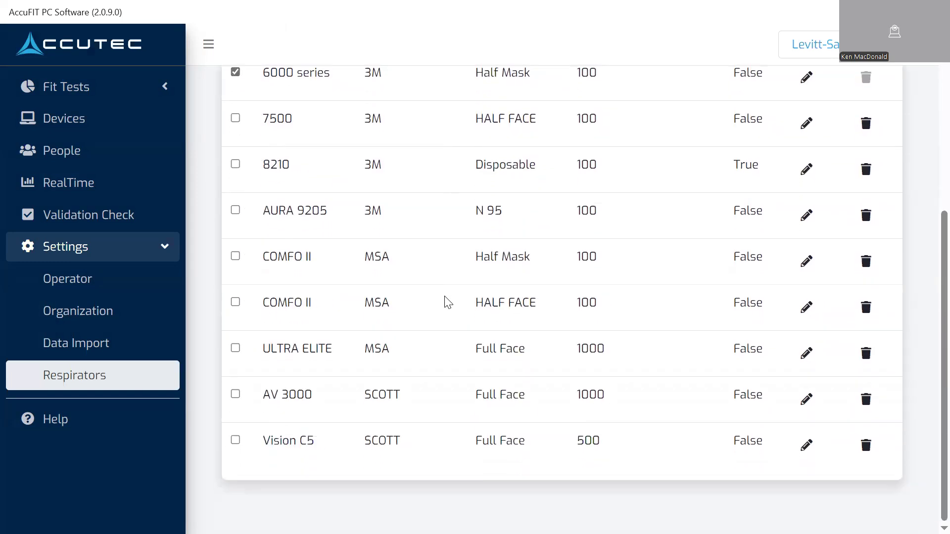
scroll(448, 302, "up", 3)
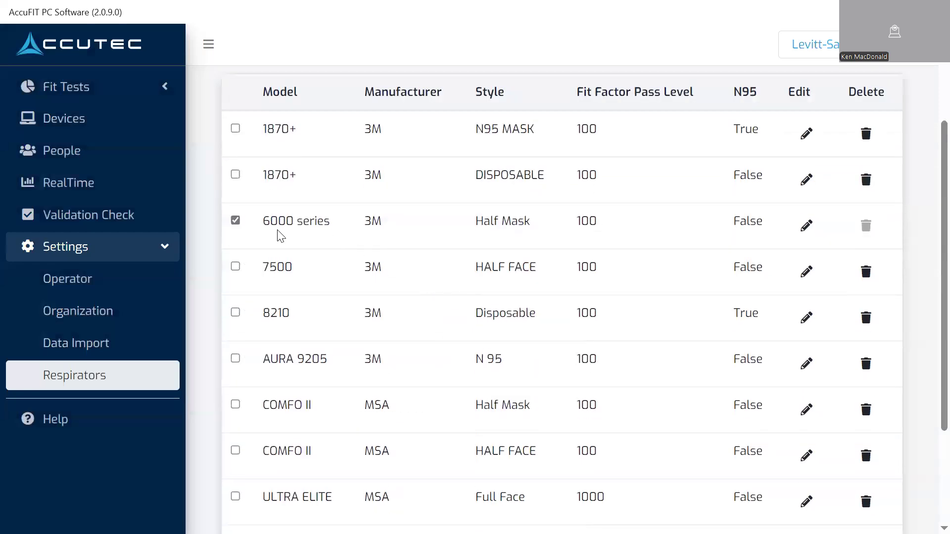
left_click(236, 314)
left_click(235, 496)
scroll(445, 321, "up", 3)
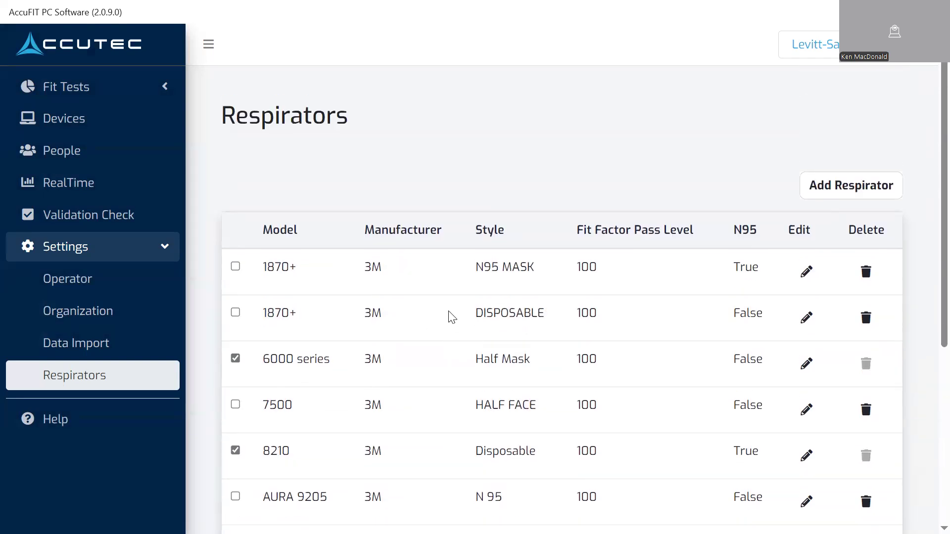